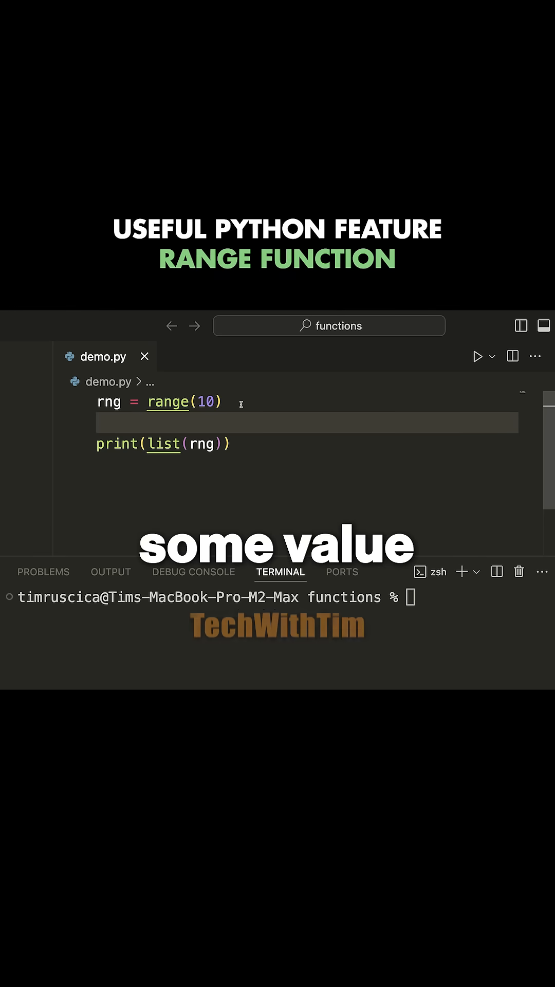
Step: Highlight the argument 10 in range(), then run python3 demo.py printing [0, 1, ... 9]
left_click(213, 402)
key("shift+Left")
key("shift+Left")
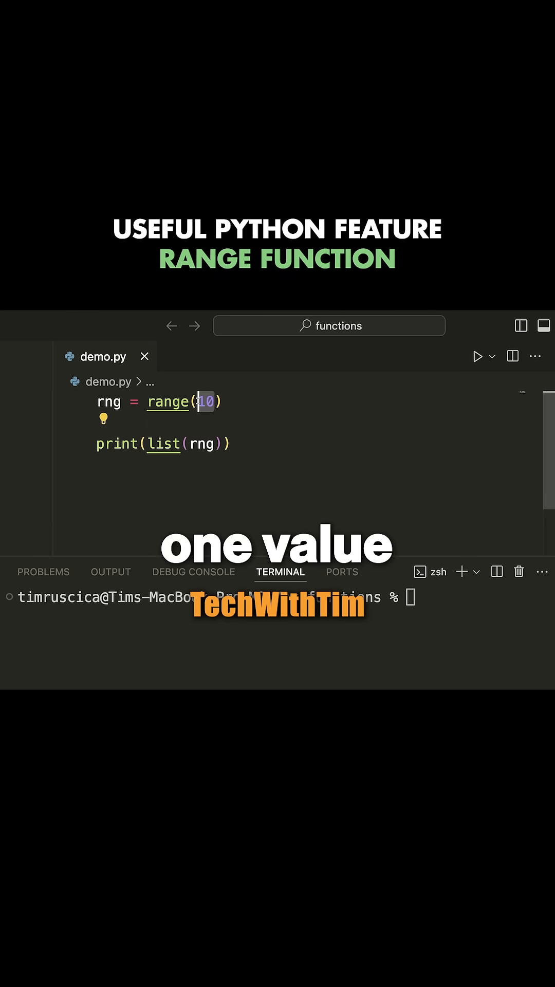
left_click(241, 402)
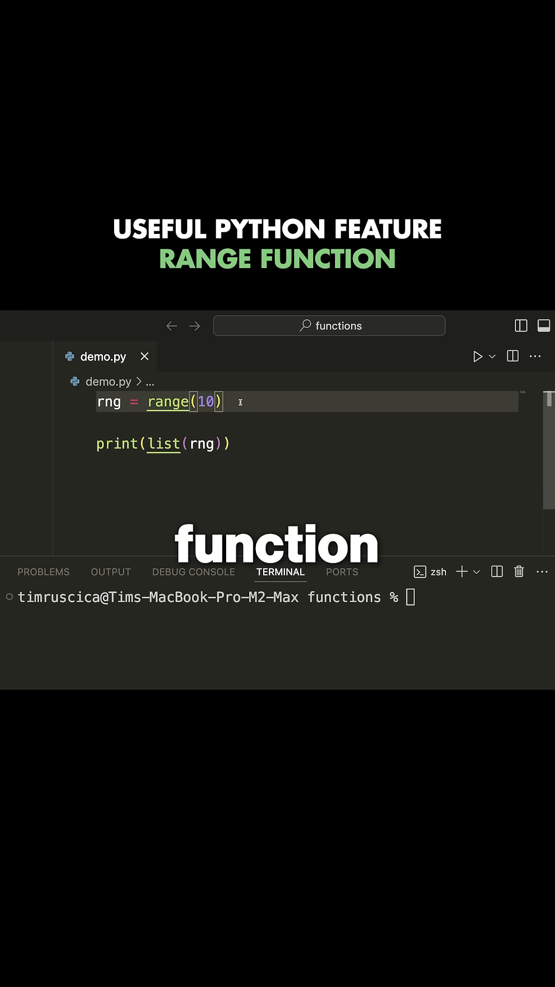
double_click(205, 401)
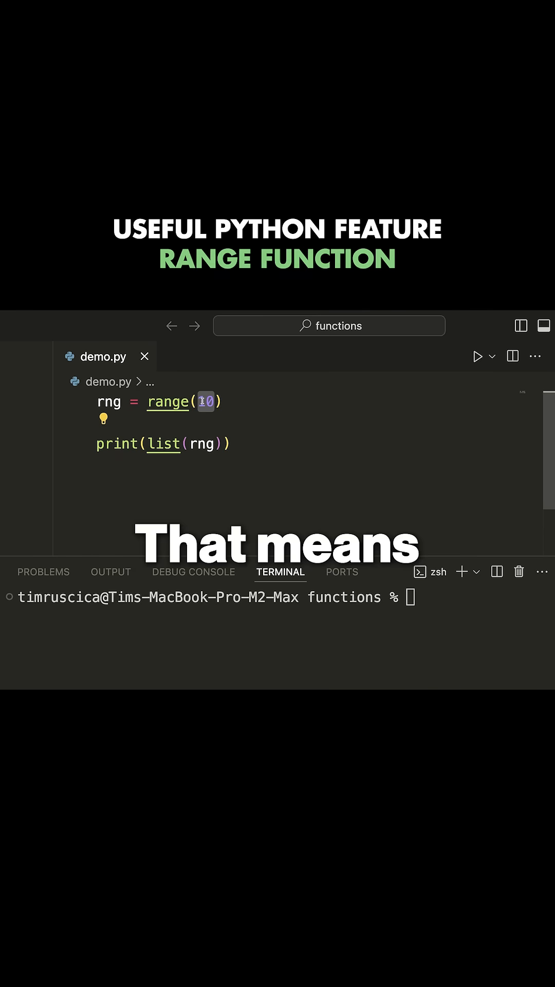
left_click(240, 402)
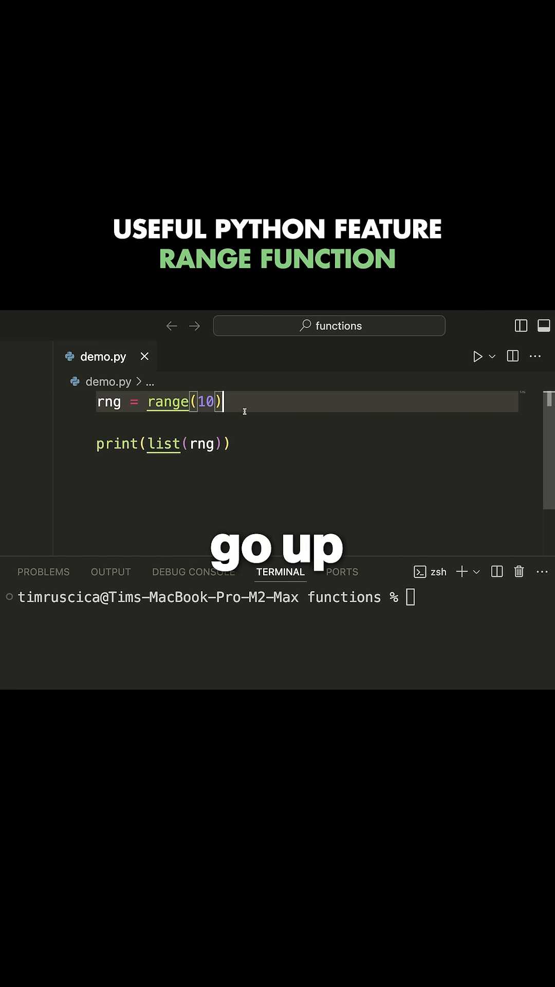
type("python3 demo.py")
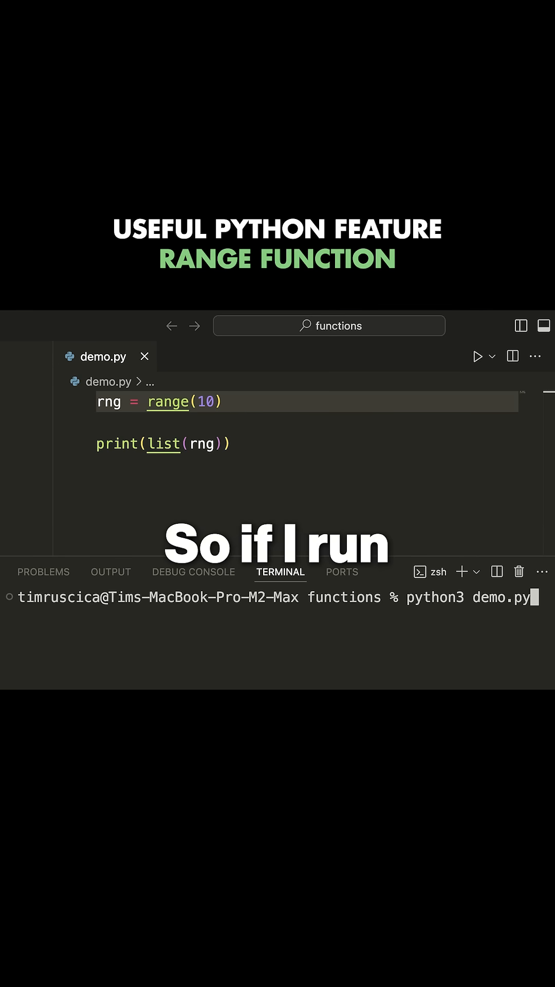
key("Return")
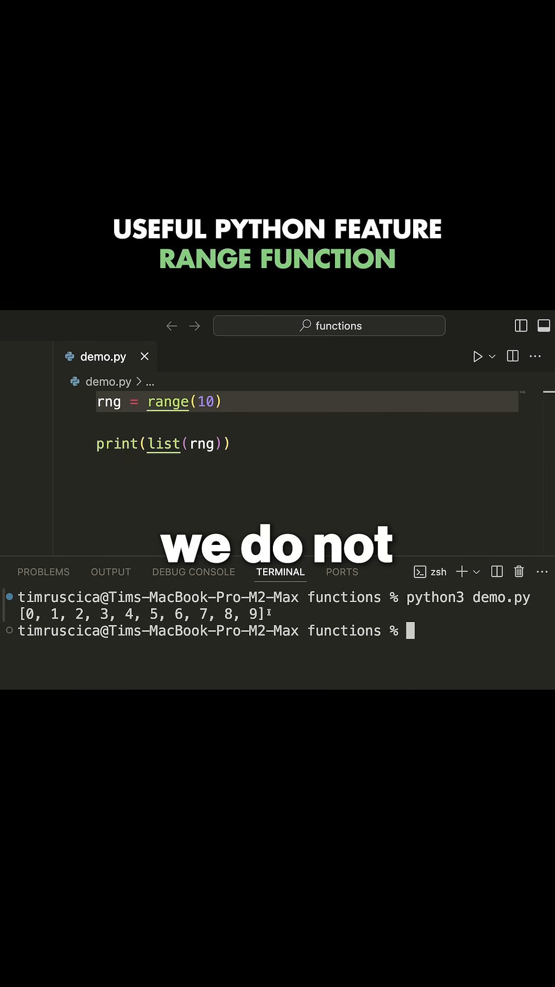
Step: Change the call to range(2, 10) and save demo.py
left_click(198, 401)
type("2,")
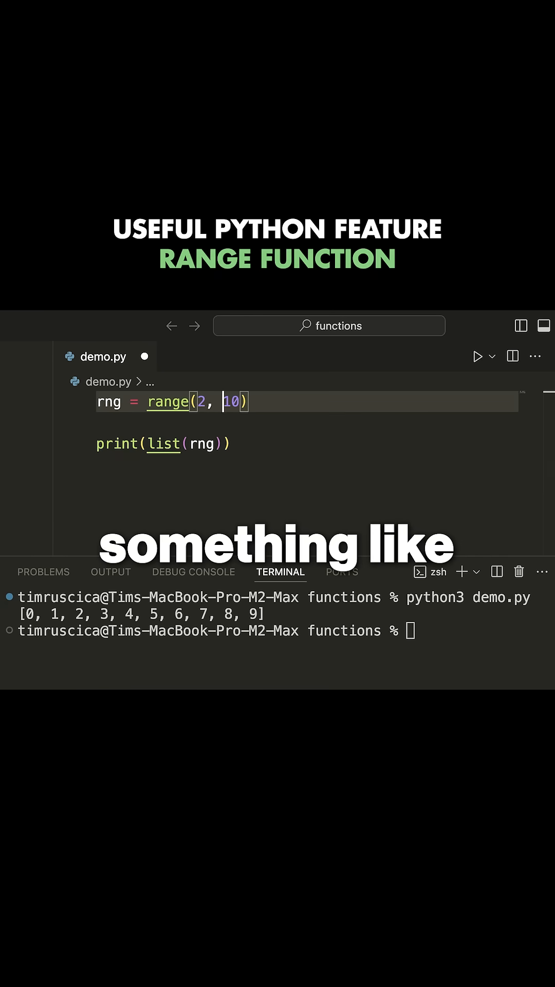
key("Escape")
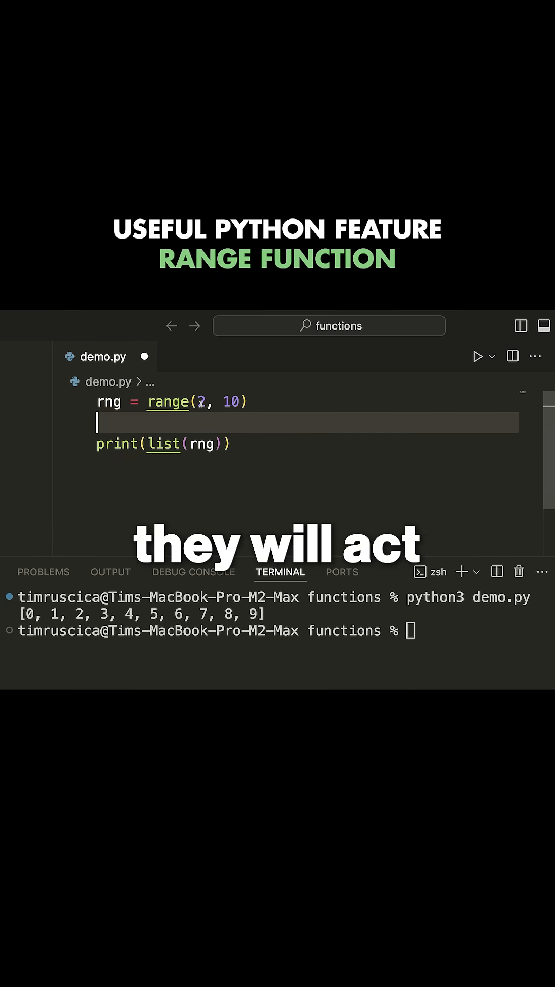
double_click(203, 402)
double_click(230, 401)
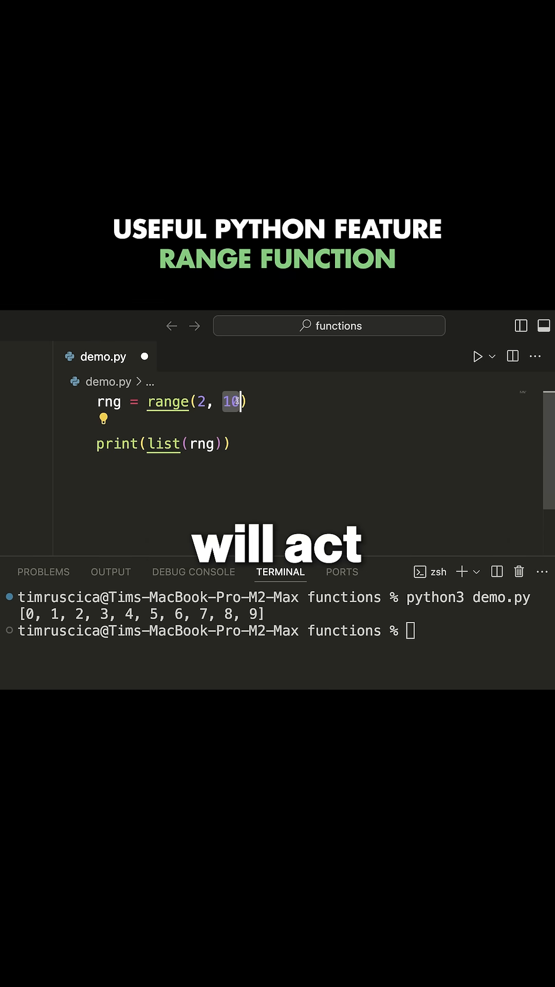
key("super+s")
Step: Rerun demo.py so the terminal prints [2, 3, 4, 5, 6, 7, 8, 9]
key("Up")
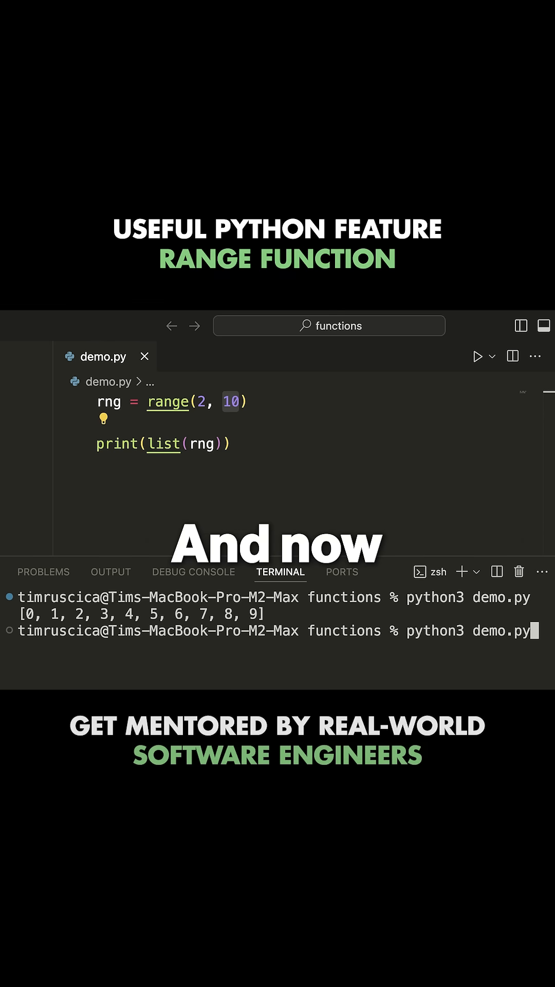
key("Return")
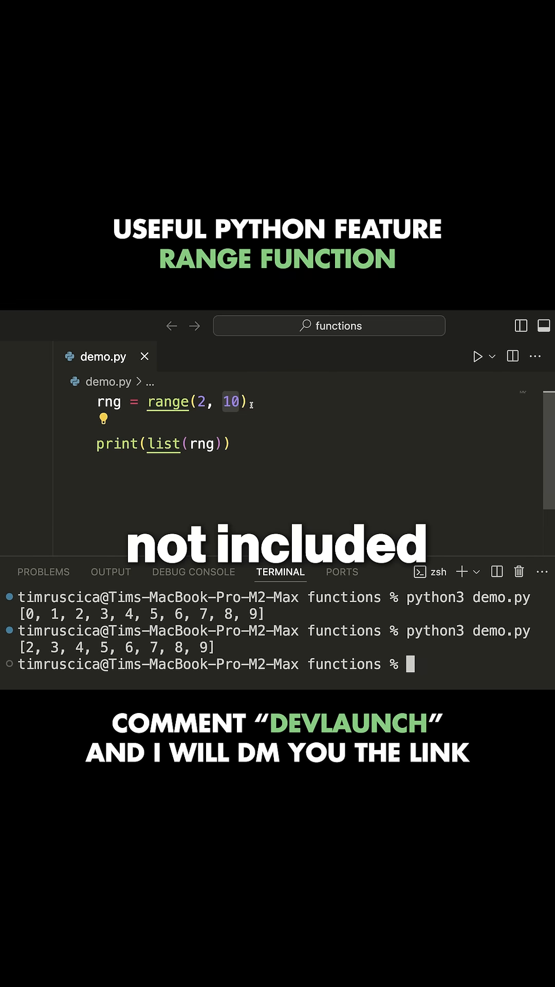
left_click(241, 402)
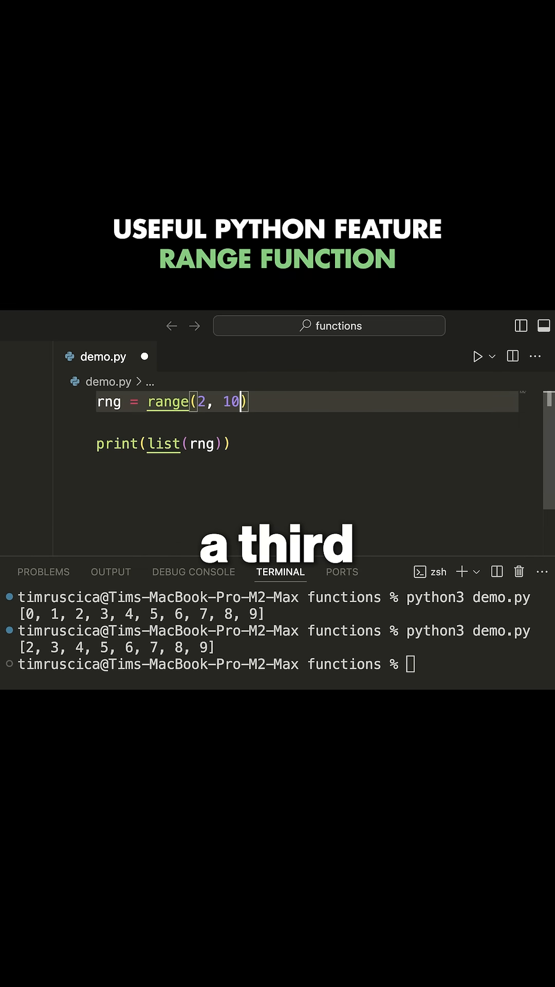
type(", 2")
Step: With the call now range(2, 10, 2), rerun demo.py printing [2, 4, 6, 8]
key("Escape")
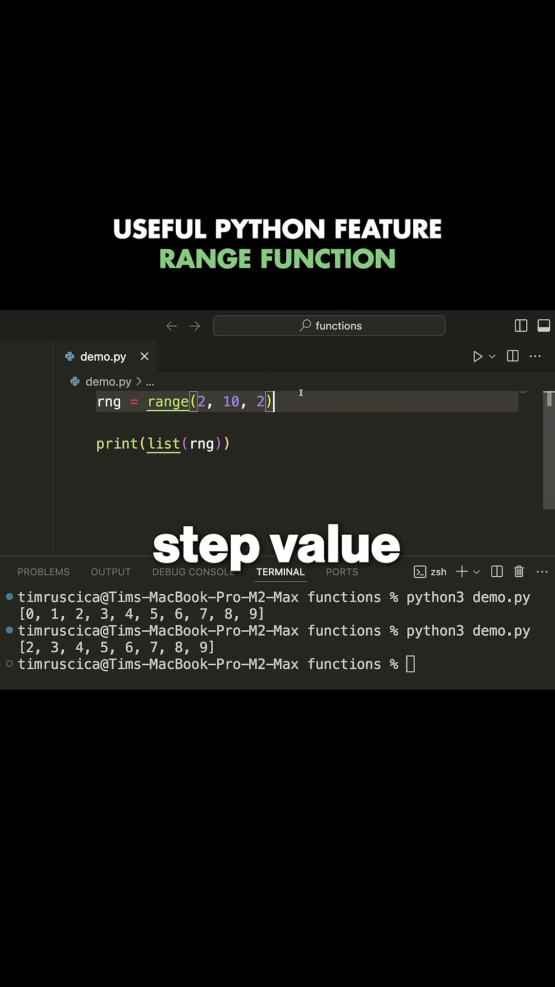
left_click(353, 610)
type("python3 demo.py")
key("Return")
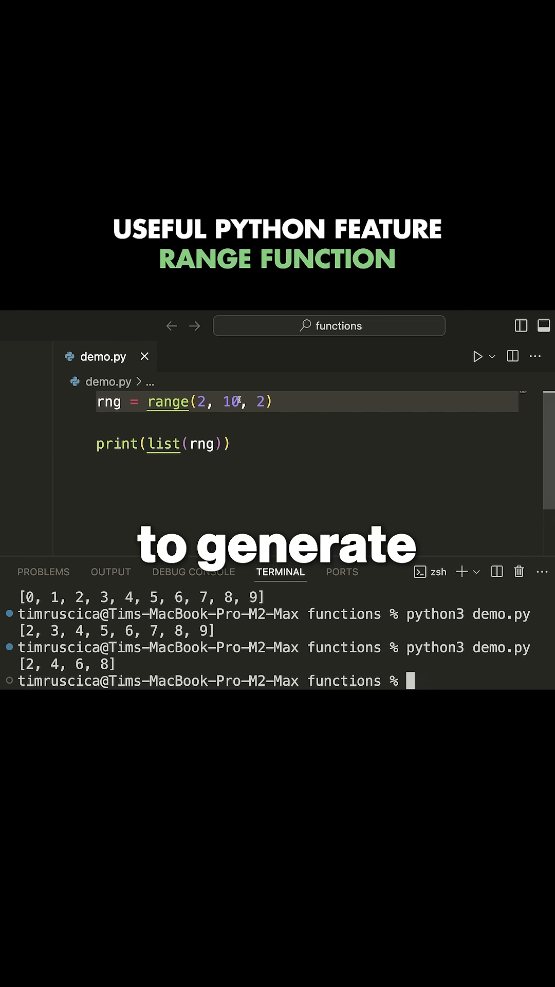
Step: Edit the call to range(10, -10, -2) and save demo.py
left_click(265, 401)
key("BackSpace")
type("-2")
left_click_drag(241, 402, 198, 401)
type("10")
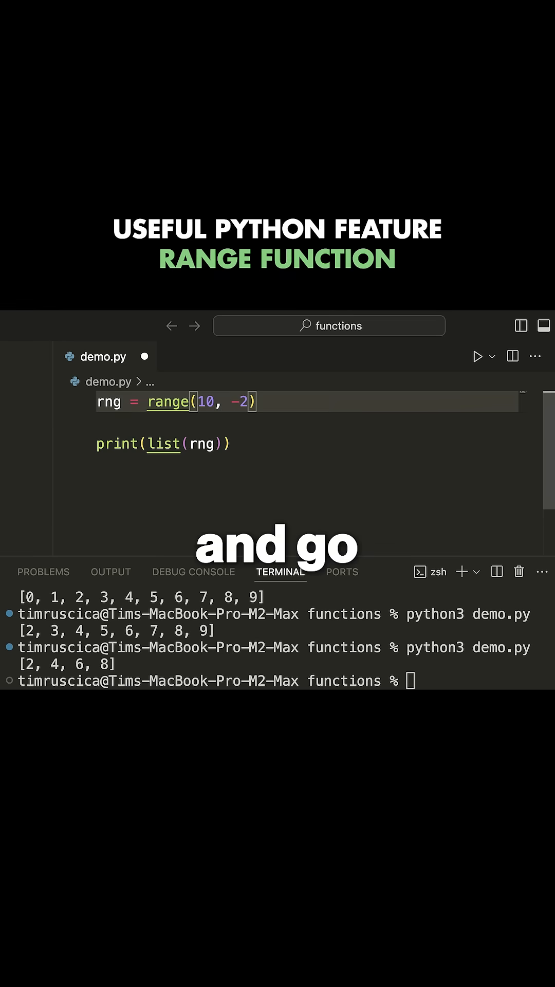
type(", -10")
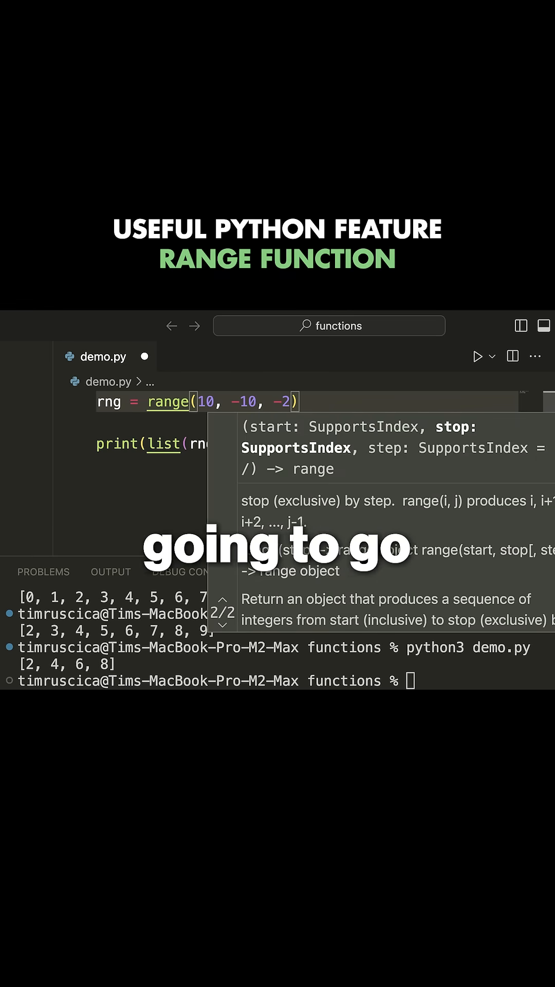
key("Down")
key("super+s")
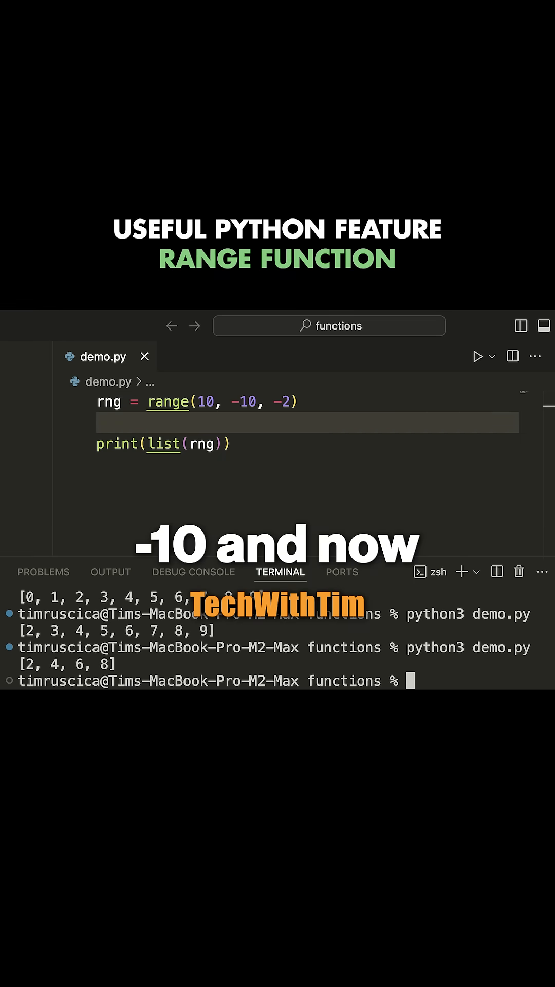
Step: Rerun demo.py printing [10, 8, ... -8], then highlight the stop value -10
key("Up")
key("Return")
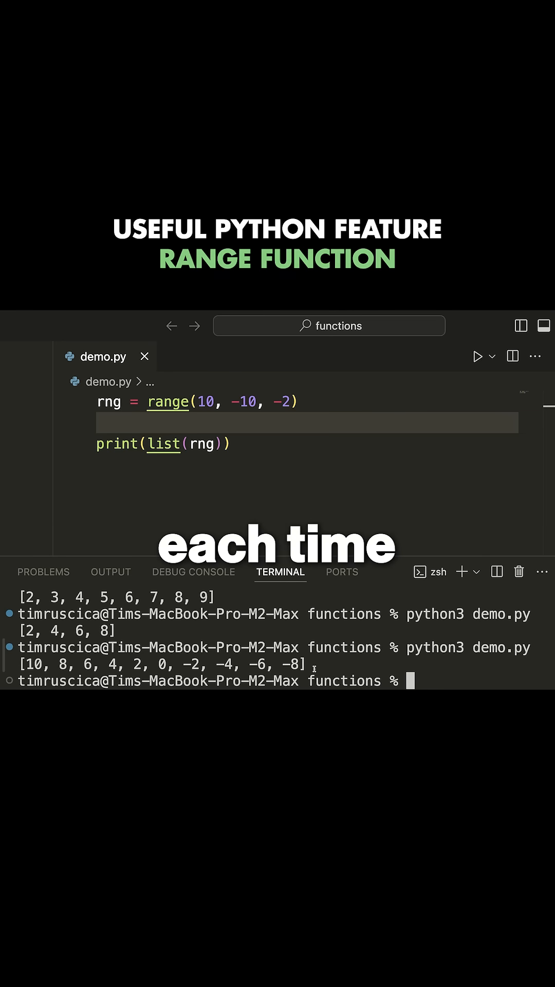
left_click(232, 402)
left_click_drag(233, 402, 257, 401)
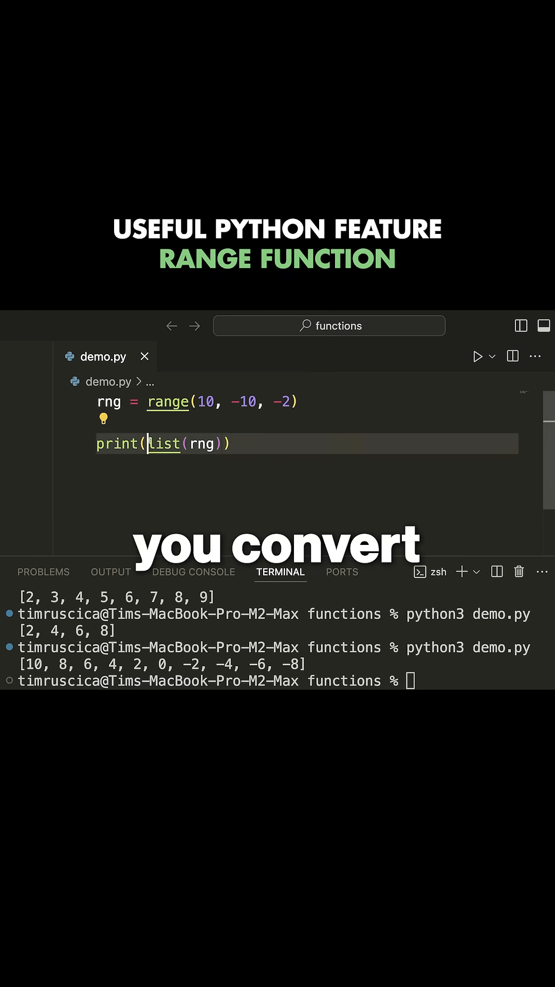
Step: Remove the list() wrapper so the line reads print(rng), and save
double_click(163, 445)
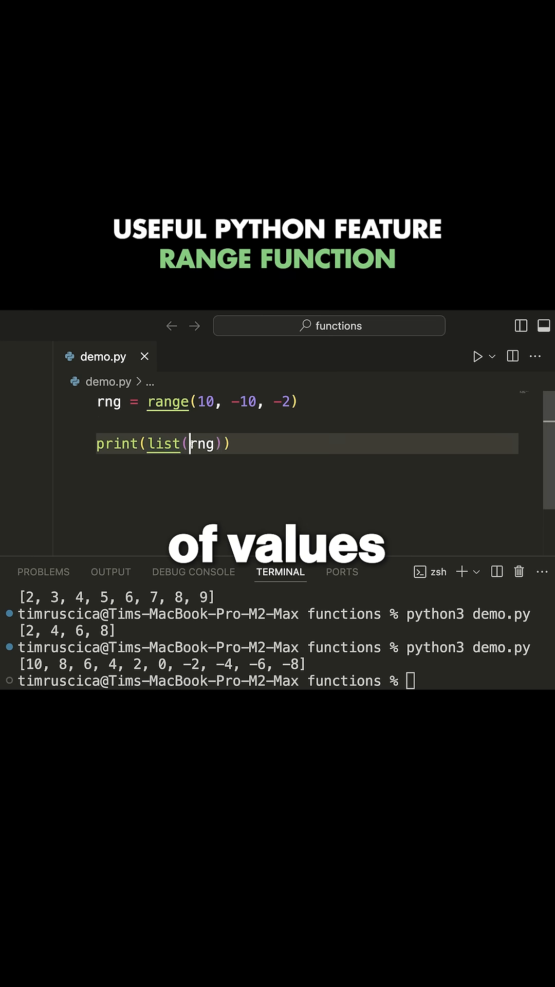
key("BackSpace")
key("BackSpace")
key("Right")
key("Right")
key("Right")
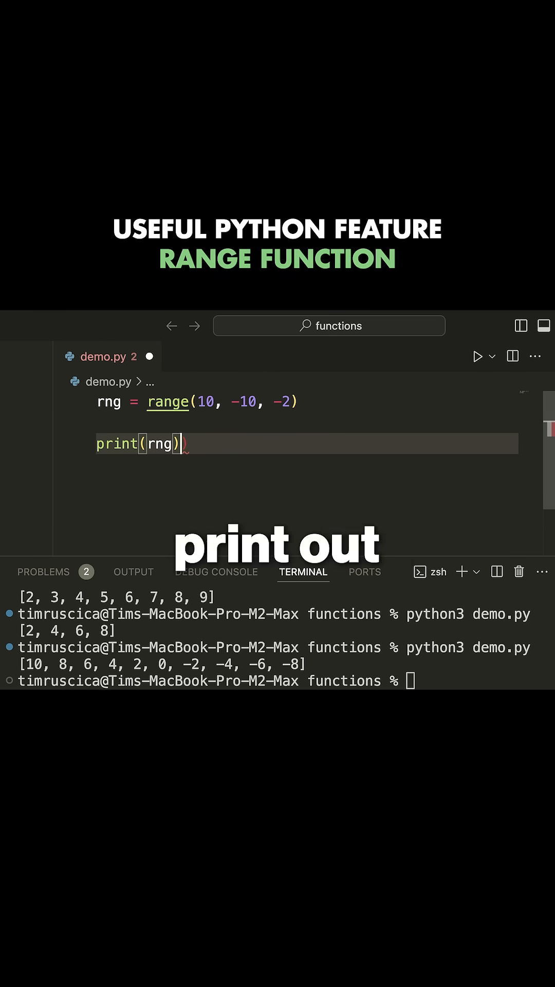
key("BackSpace")
key("super+s")
Step: Rerun demo.py and highlight the printed range(10, -10, -2) object
left_click(409, 657)
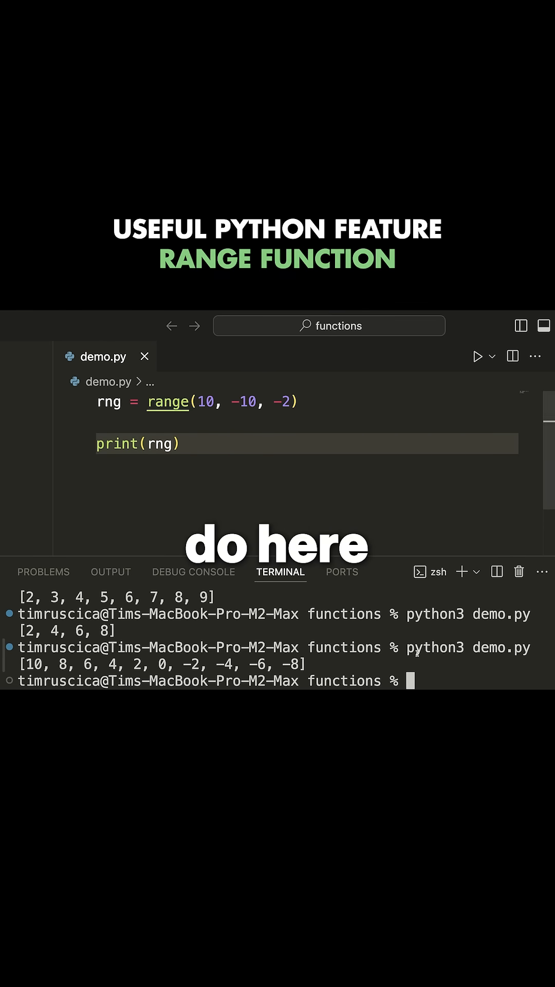
key("Up")
key("Return")
left_click_drag(162, 664, 50, 664)
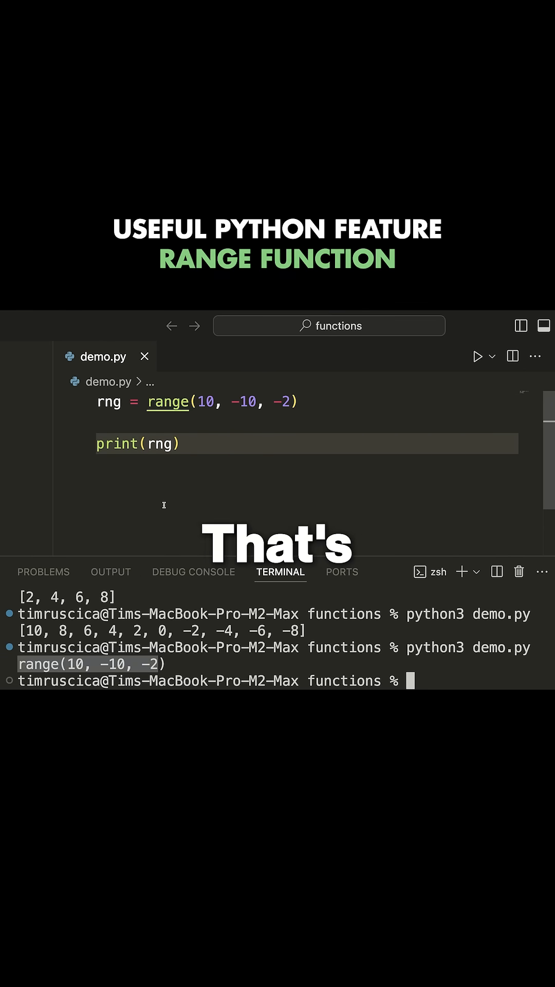
left_click(210, 448)
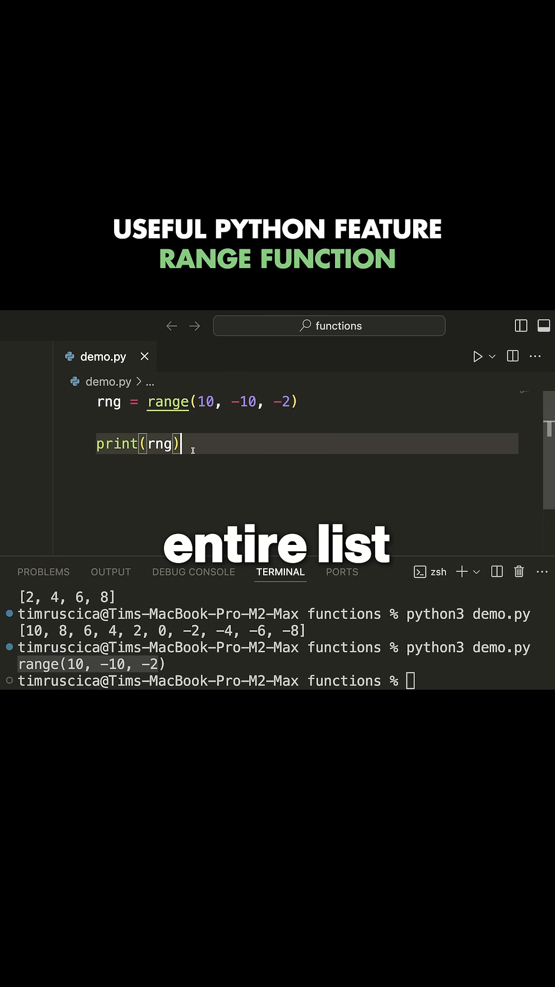
Step: Wrap rng back in list() and rerun, printing [10, 8, 6, 4, 2, 0, -2, -4, -6, -8]
left_click(147, 445)
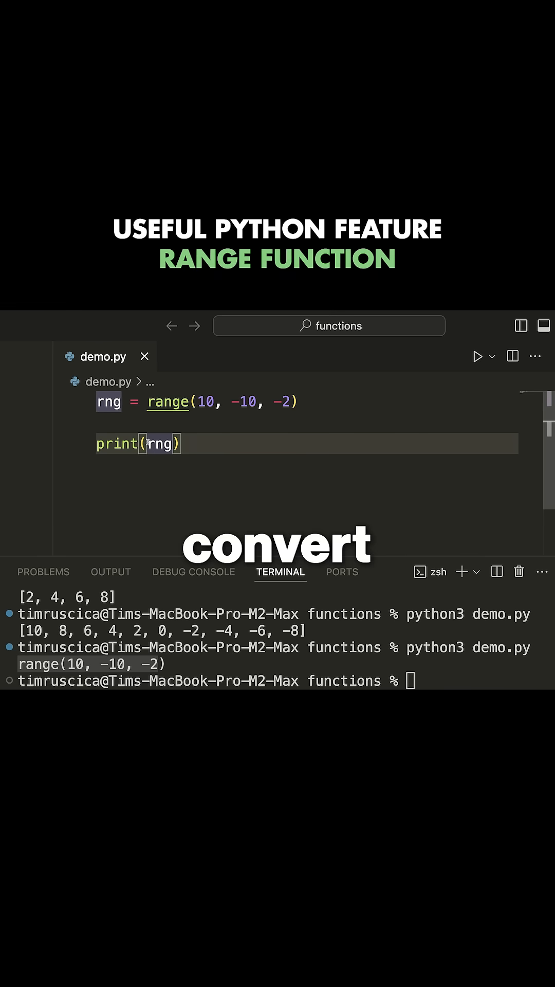
type("list(")
key("Right")
key("Right")
key("Right")
type(")")
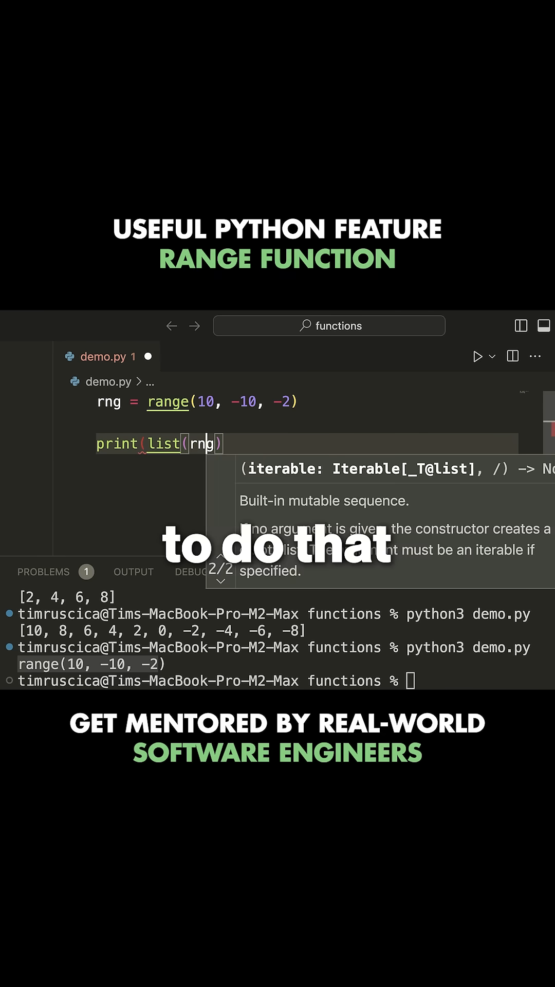
key("Right")
key("Right")
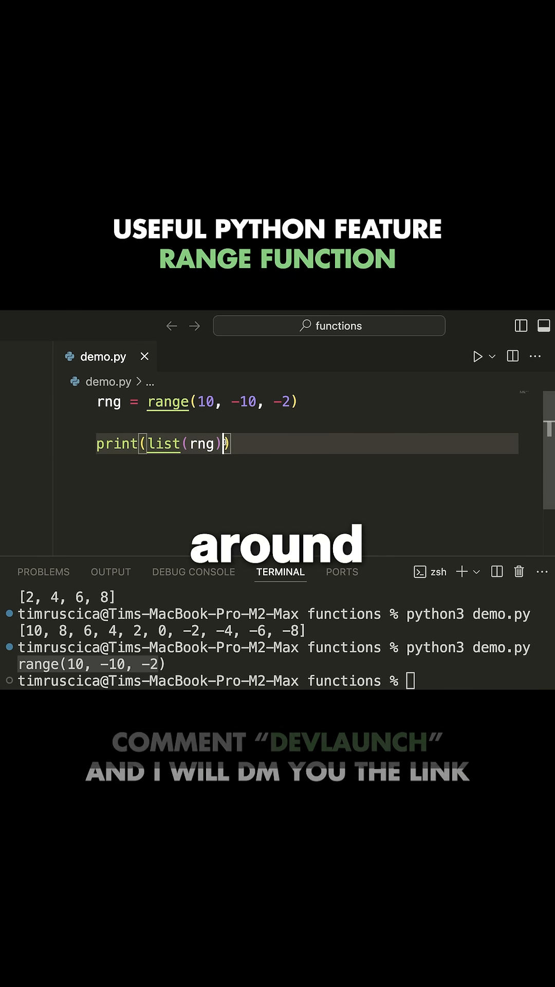
key("ctrl+grave")
key("Up")
key("Return")
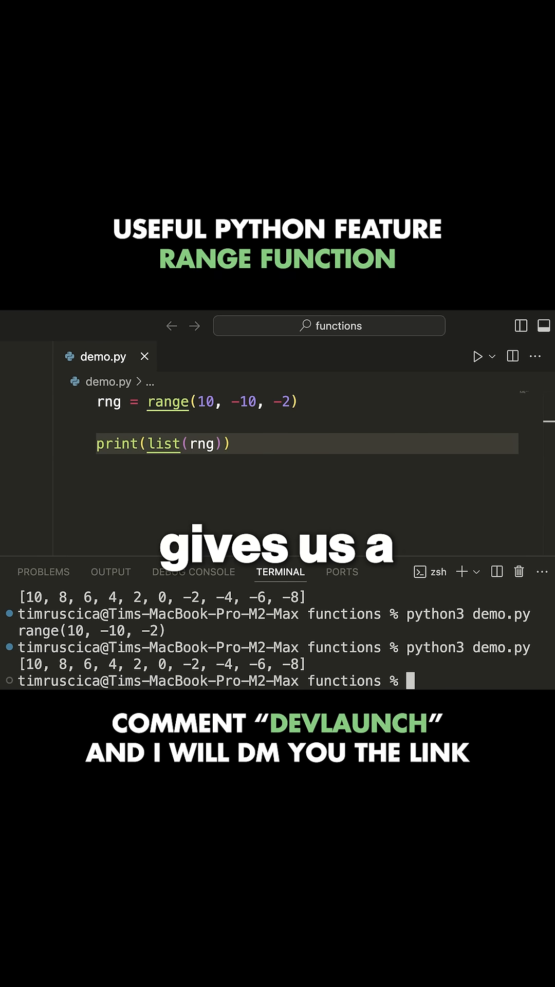